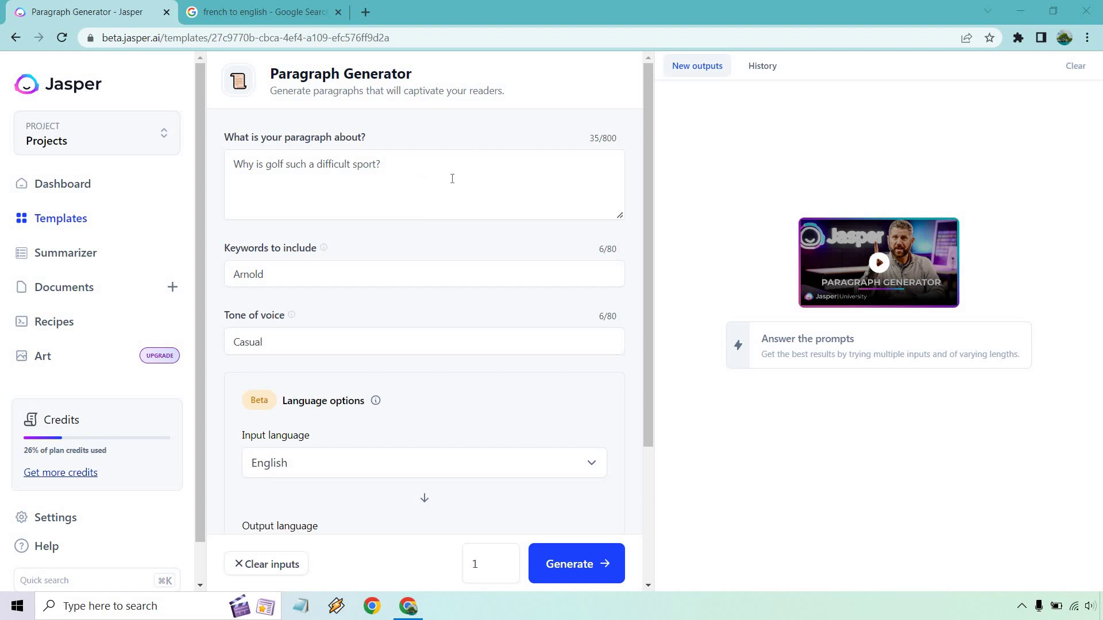
Replace the keyword 'Arnold' with 'Golf' in the Keywords to include field
{"action": "double_click", "coordinate": [295, 275]}
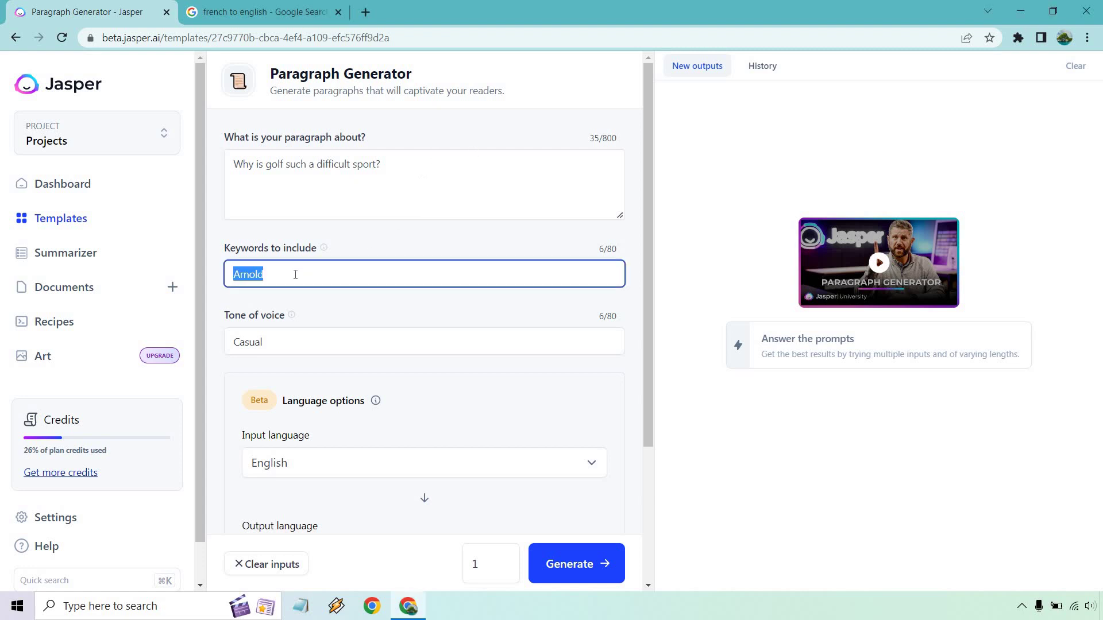
{"action": "type", "text": "Golf"}
{"action": "left_click", "coordinate": [354, 239]}
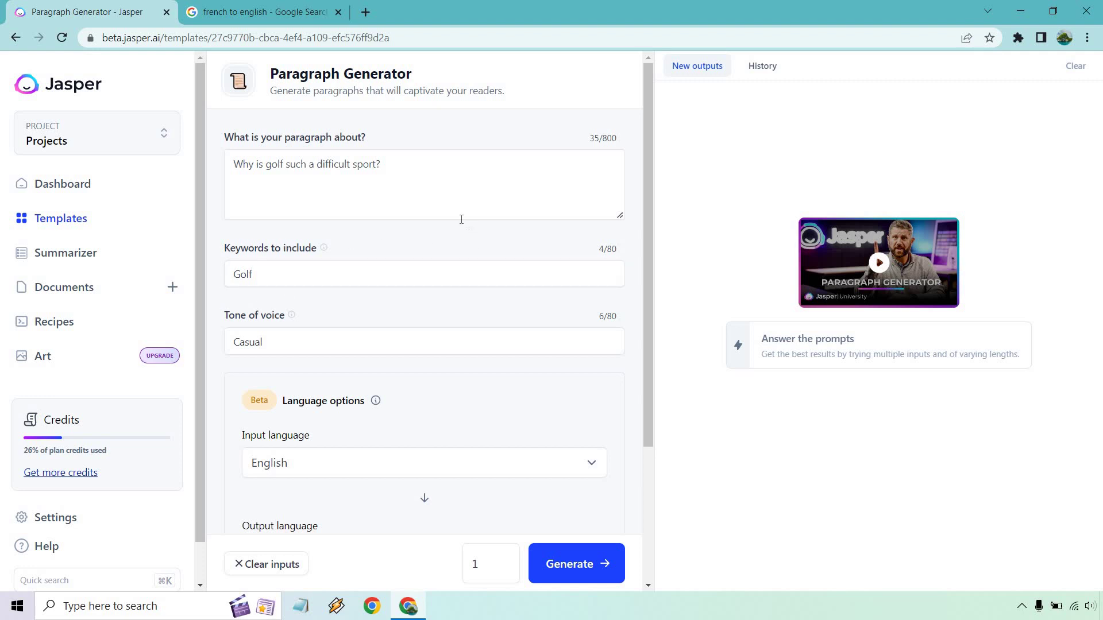
Review the input language options and keep English as the input language
{"action": "scroll", "coordinate": [459, 217], "scroll_direction": "down", "scroll_amount": 3}
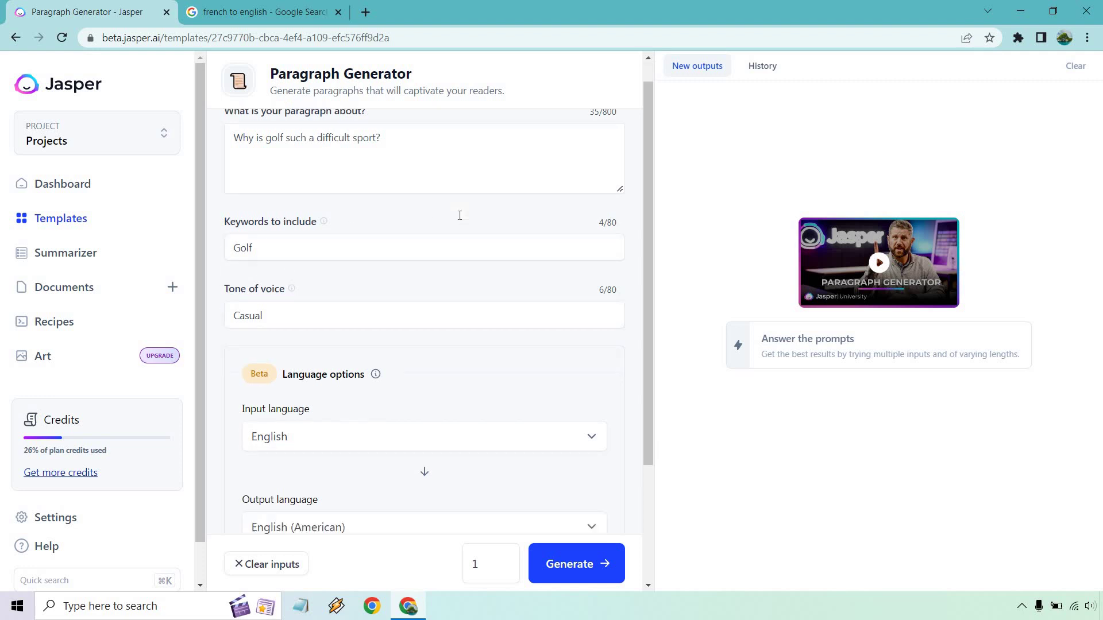
{"action": "left_click", "coordinate": [484, 323]}
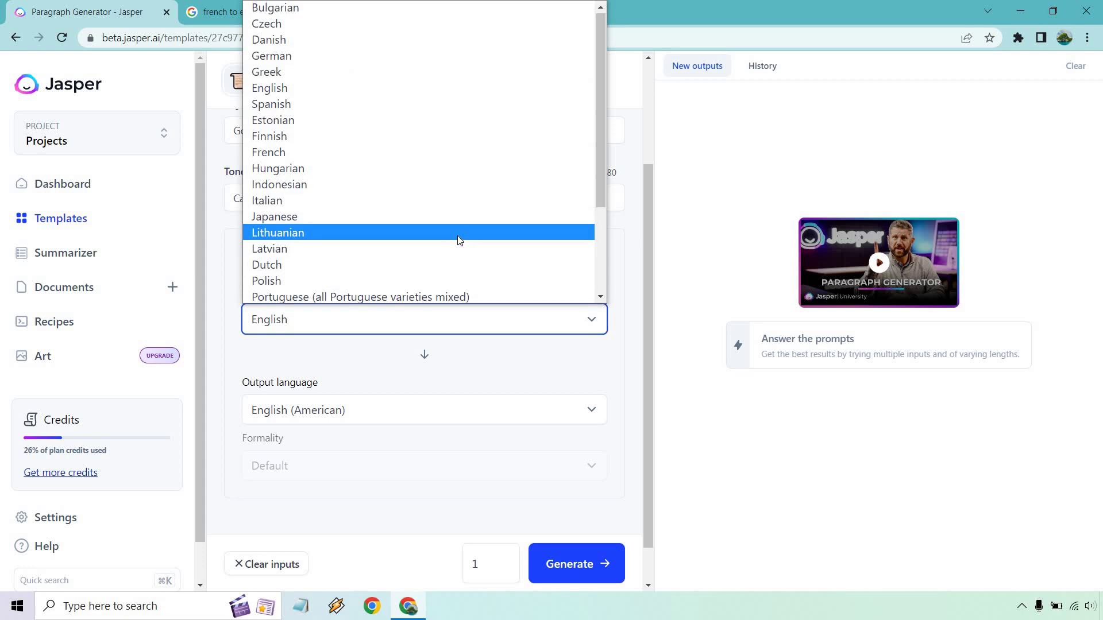
{"action": "scroll", "coordinate": [320, 216], "scroll_direction": "down", "scroll_amount": 3}
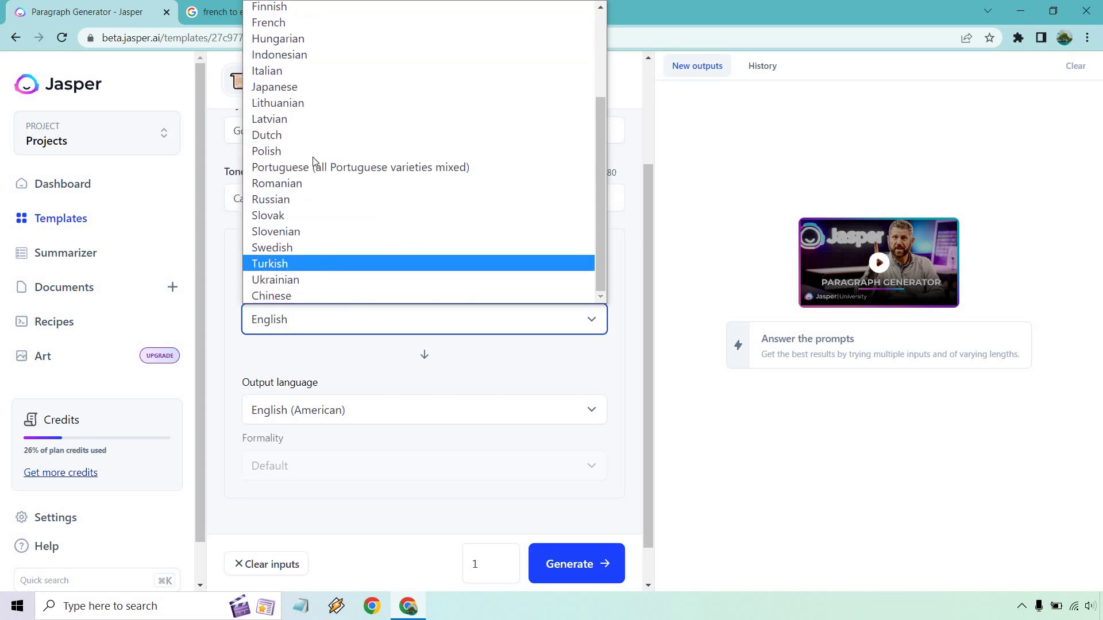
{"action": "scroll", "coordinate": [313, 160], "scroll_direction": "up", "scroll_amount": 3}
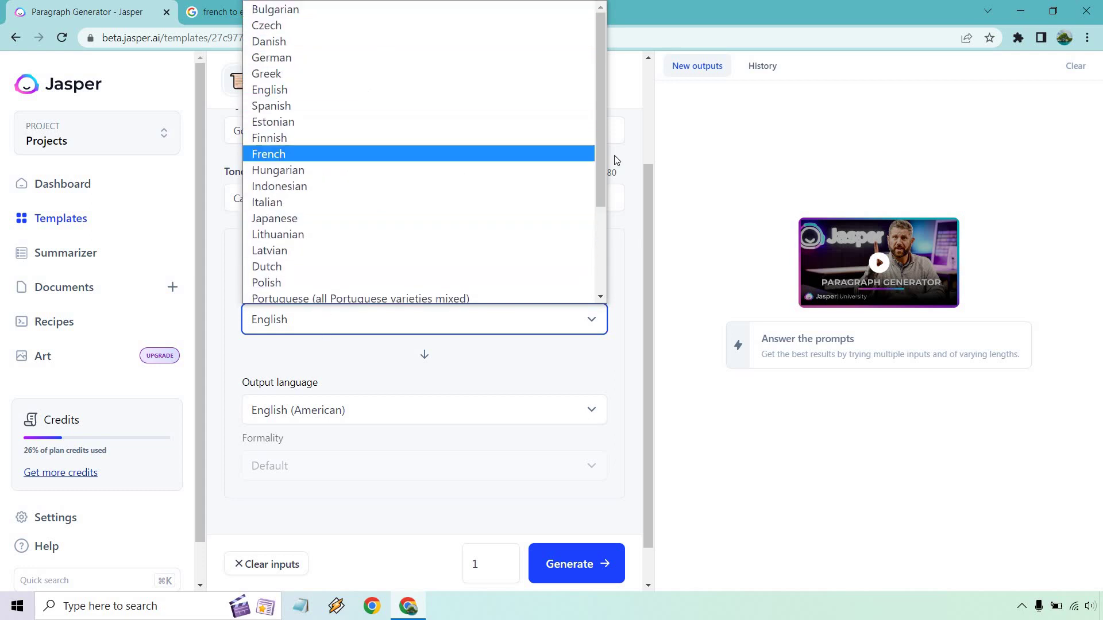
{"action": "left_click", "coordinate": [631, 163]}
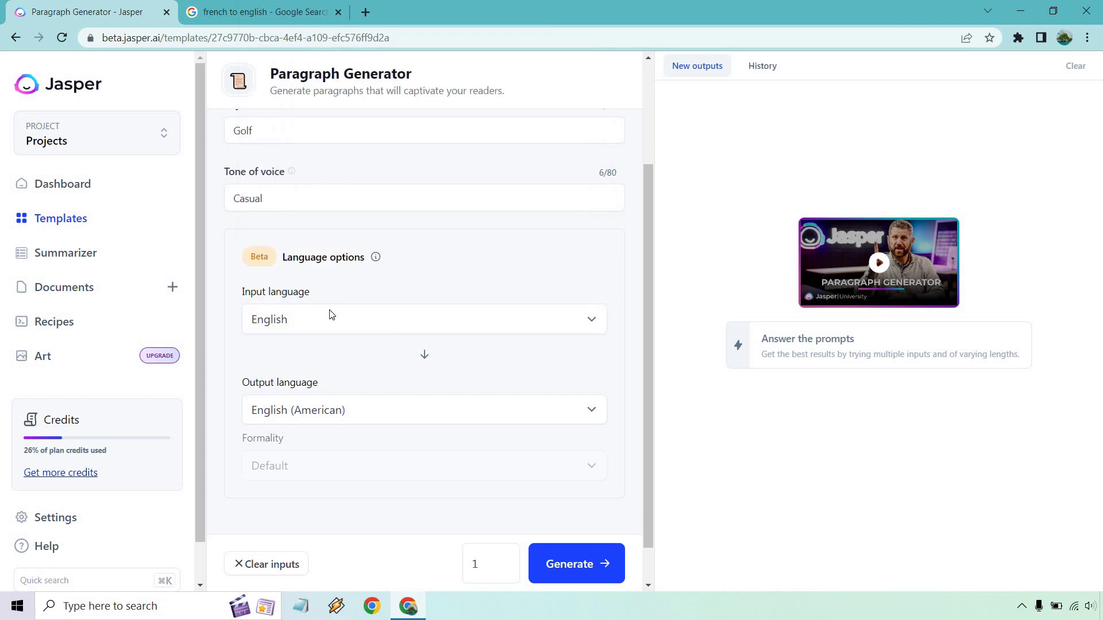
Set the output language to French
{"action": "left_click", "coordinate": [337, 412]}
{"action": "scroll", "coordinate": [368, 244], "scroll_direction": "down", "scroll_amount": 3}
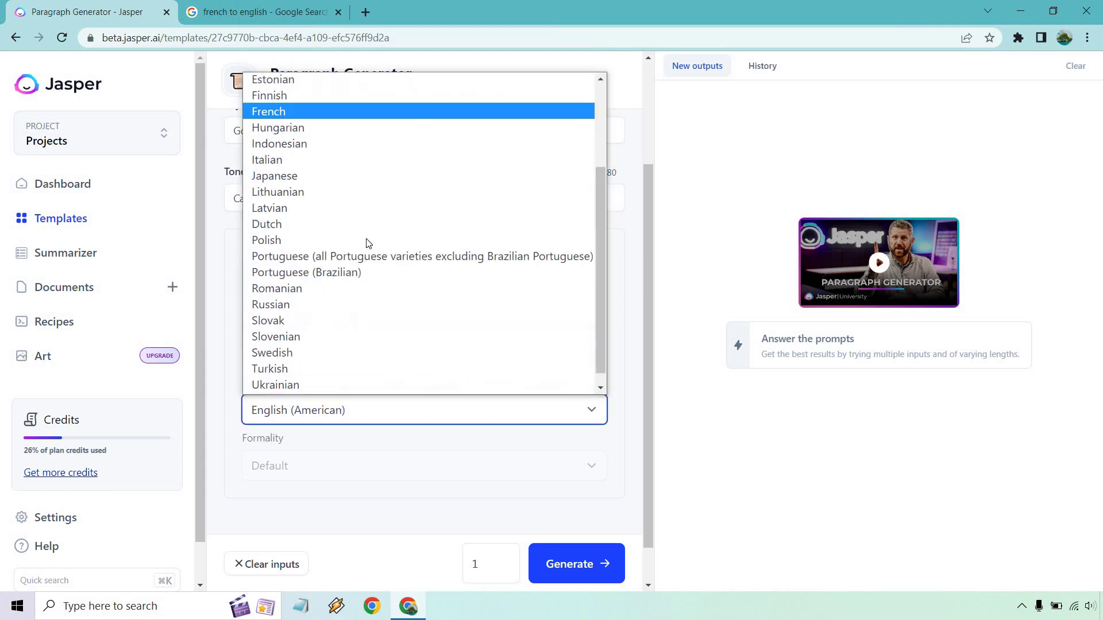
{"action": "scroll", "coordinate": [366, 240], "scroll_direction": "down", "scroll_amount": 1}
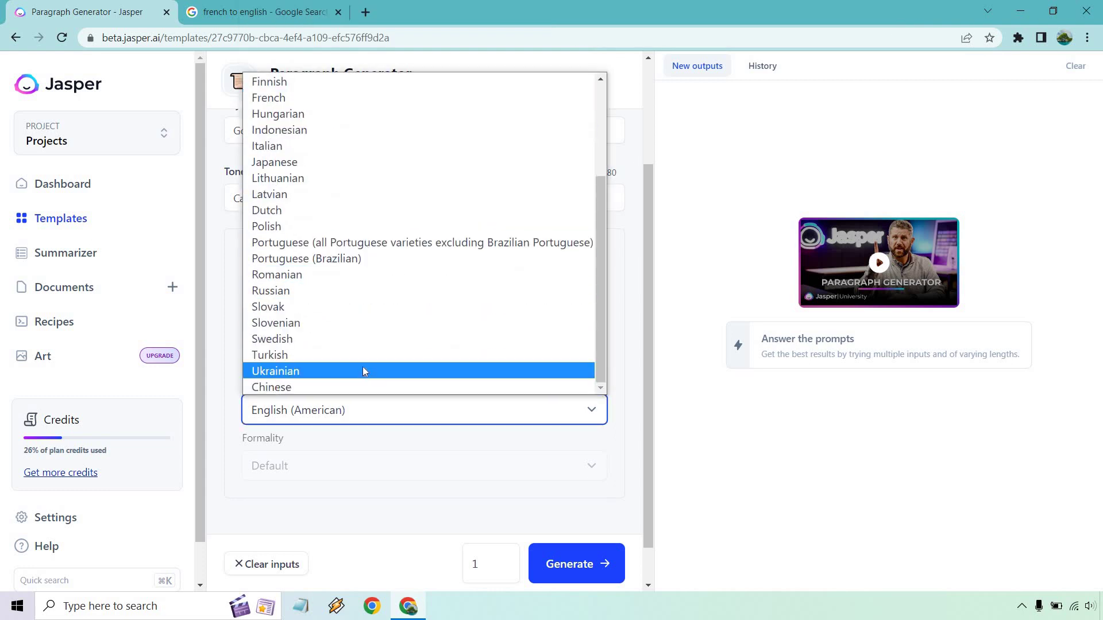
{"action": "scroll", "coordinate": [364, 369], "scroll_direction": "up", "scroll_amount": 3}
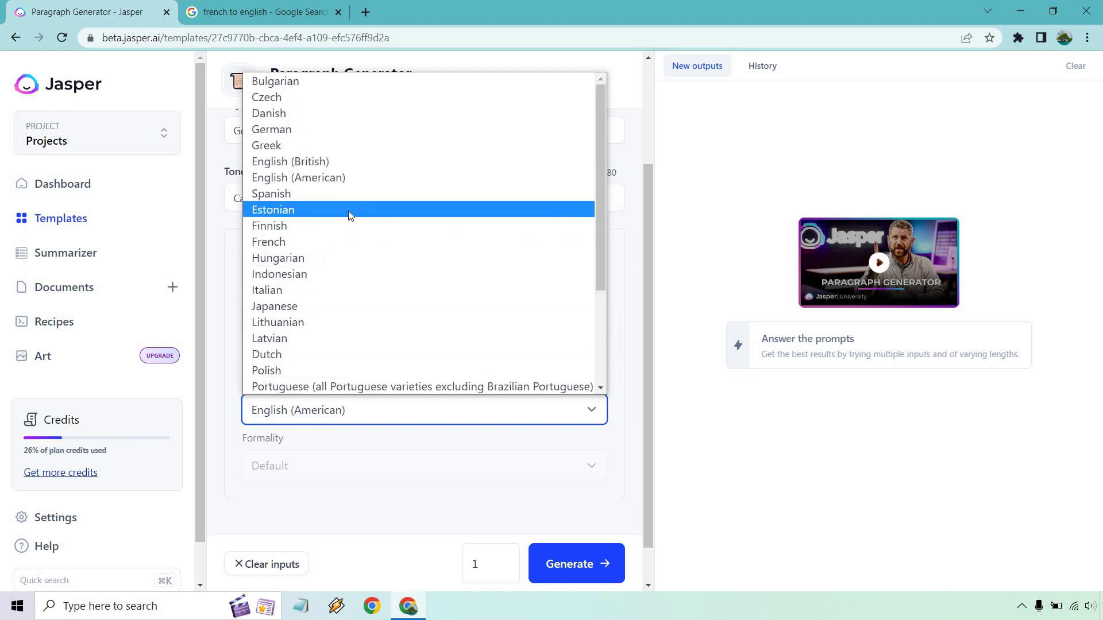
{"action": "left_click", "coordinate": [336, 242]}
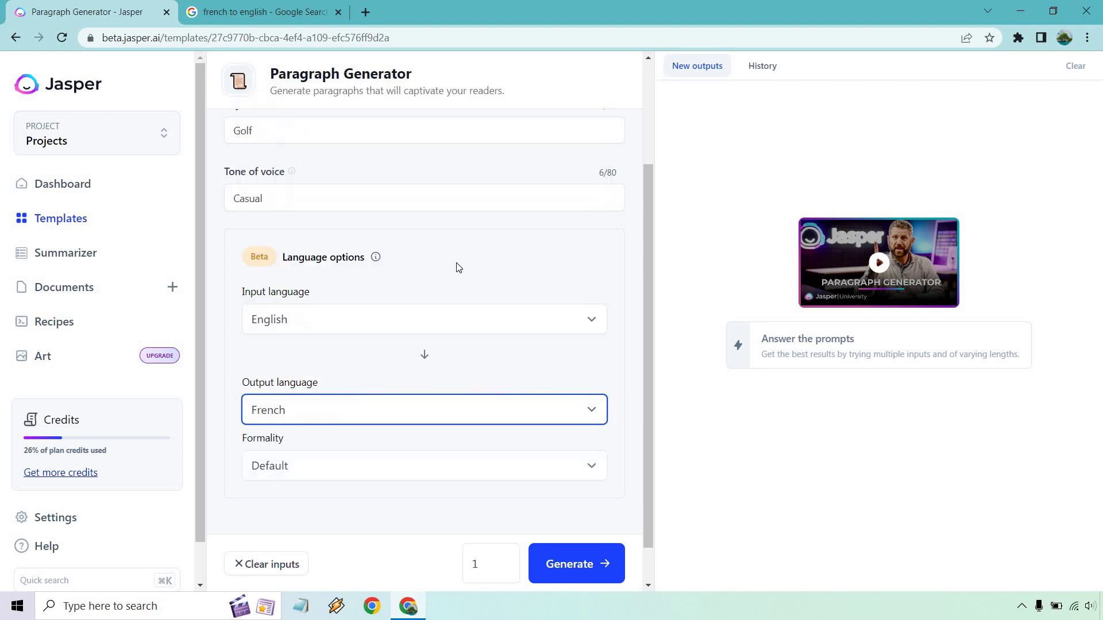
{"action": "left_click", "coordinate": [637, 264]}
Leave the formality set to Default
{"action": "left_click", "coordinate": [514, 465]}
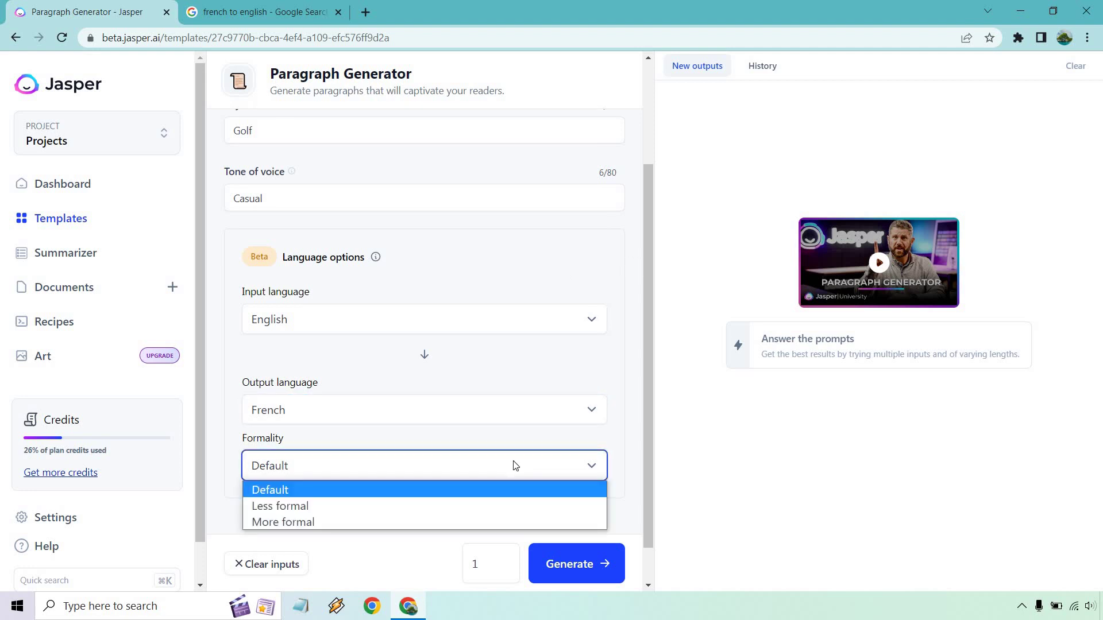
{"action": "left_click", "coordinate": [633, 423]}
{"action": "left_click", "coordinate": [632, 424]}
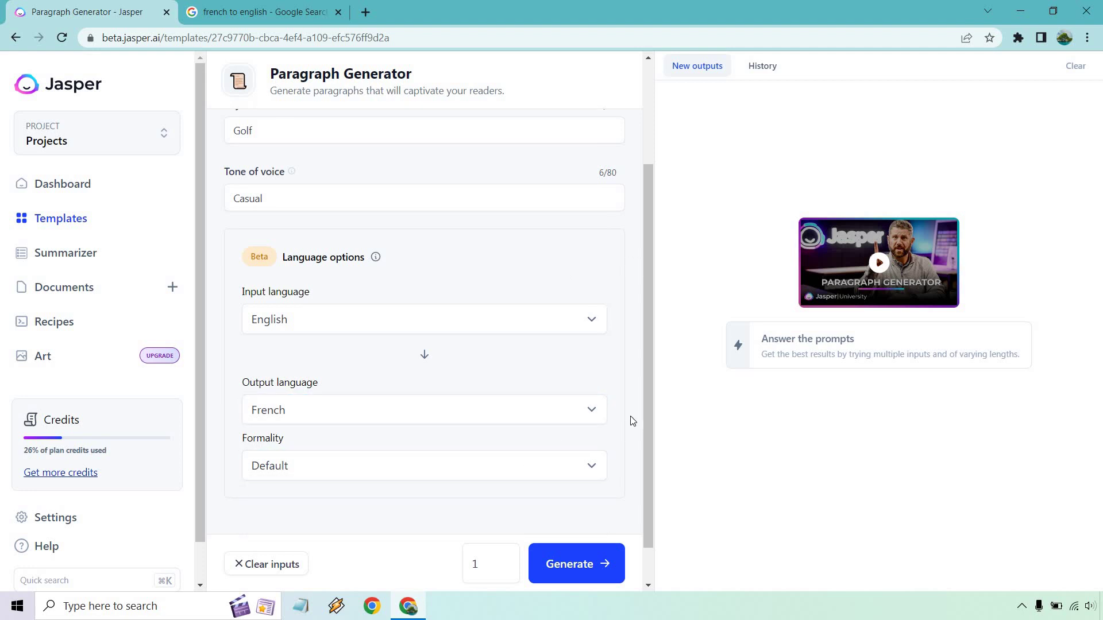
{"action": "scroll", "coordinate": [633, 421], "scroll_direction": "up", "scroll_amount": 3}
{"action": "scroll", "coordinate": [632, 422], "scroll_direction": "down", "scroll_amount": 4}
Generate the French golf paragraph, copy it, and switch to the 'french to english' Google Search tab
{"action": "left_click", "coordinate": [577, 562]}
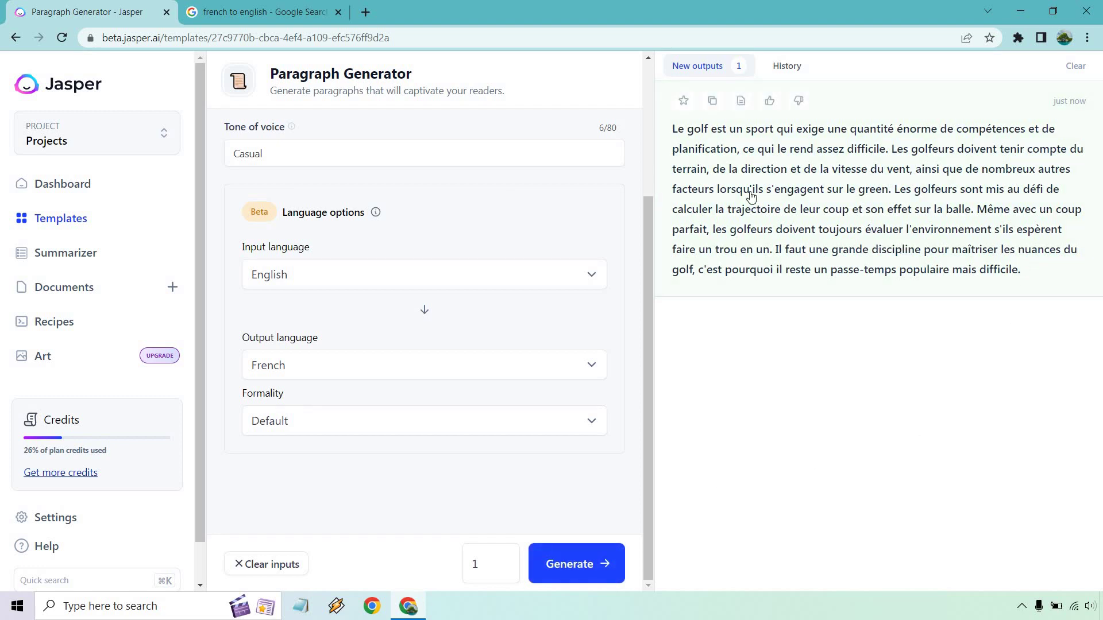
{"action": "left_click", "coordinate": [712, 101]}
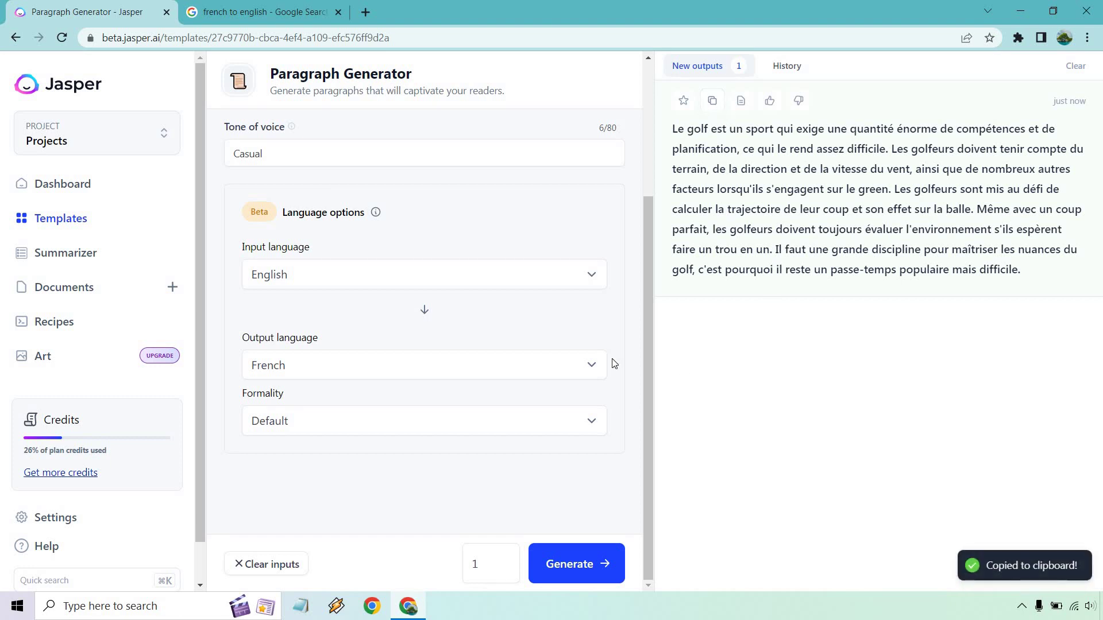
{"action": "left_click", "coordinate": [253, 12]}
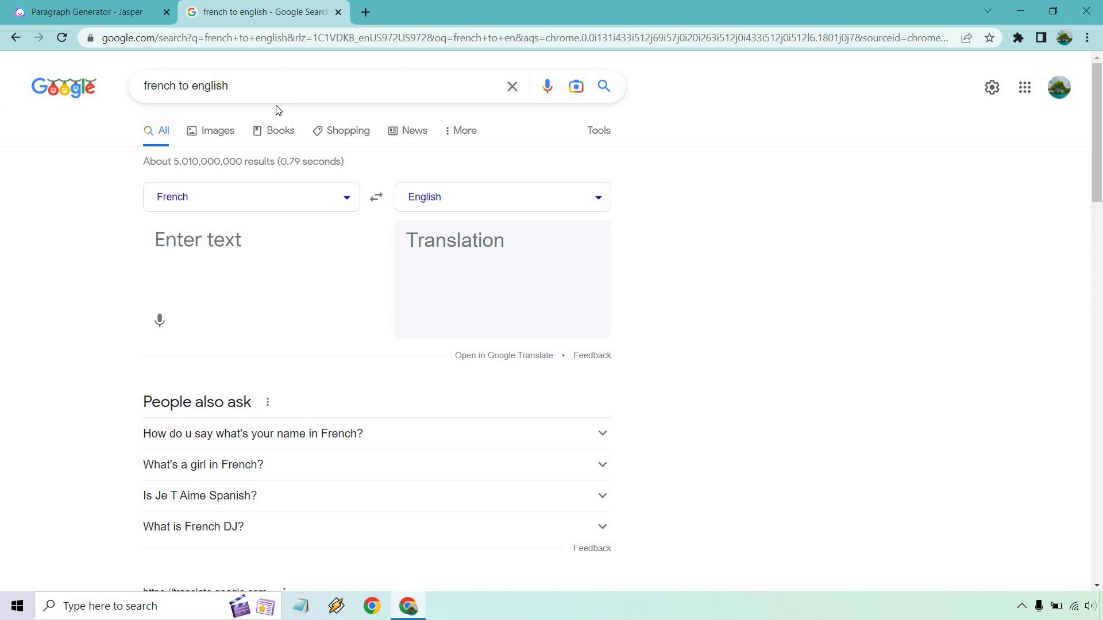
Paste the copied French paragraph into Google's translator to get its English version
{"action": "left_click", "coordinate": [238, 237]}
{"action": "key", "text": "ctrl+v"}
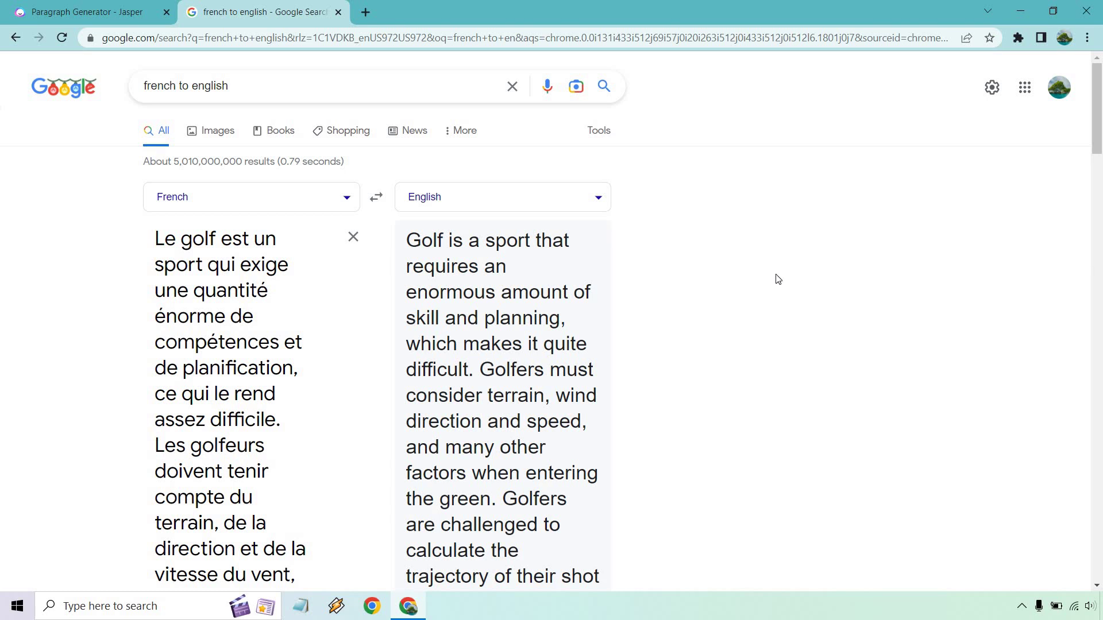
{"action": "scroll", "coordinate": [793, 273], "scroll_direction": "down", "scroll_amount": 1}
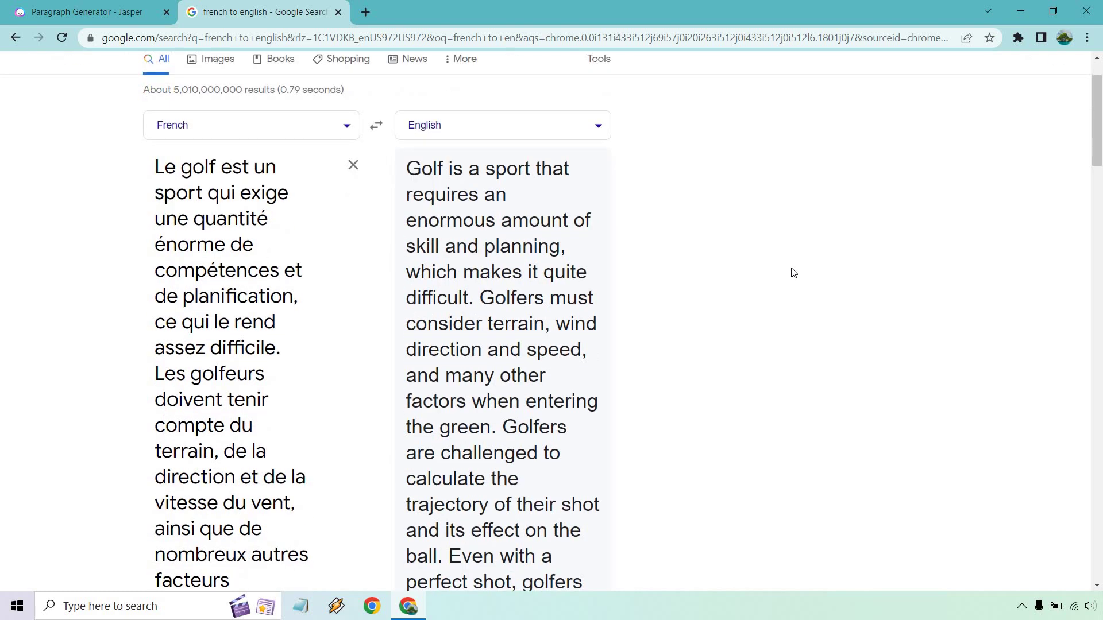
{"action": "scroll", "coordinate": [793, 272], "scroll_direction": "down", "scroll_amount": 1}
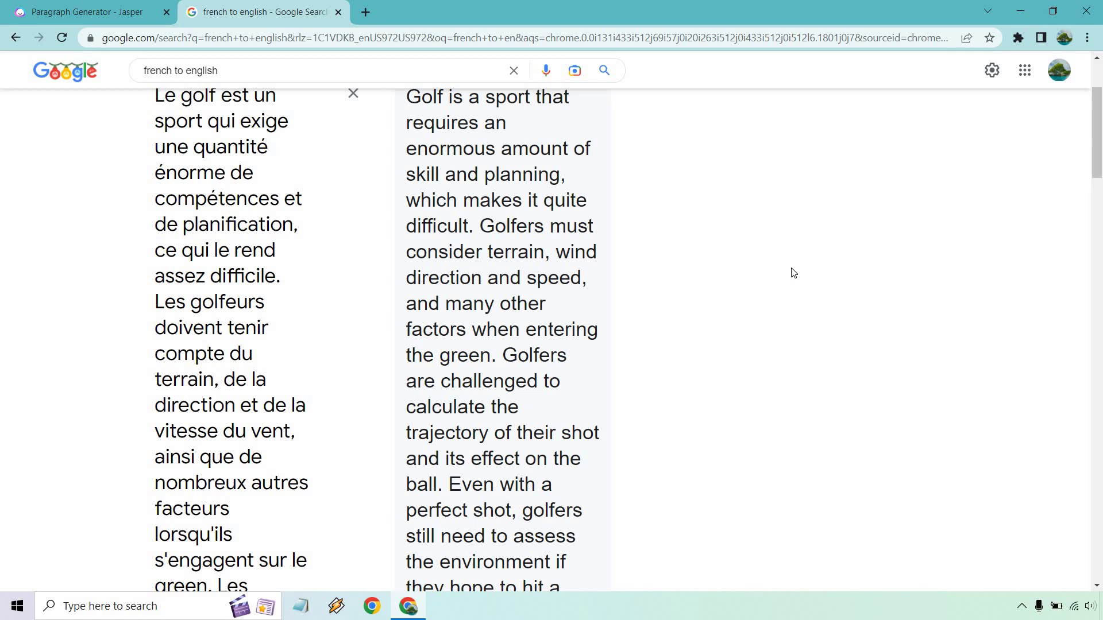
{"action": "scroll", "coordinate": [793, 272], "scroll_direction": "down", "scroll_amount": 2}
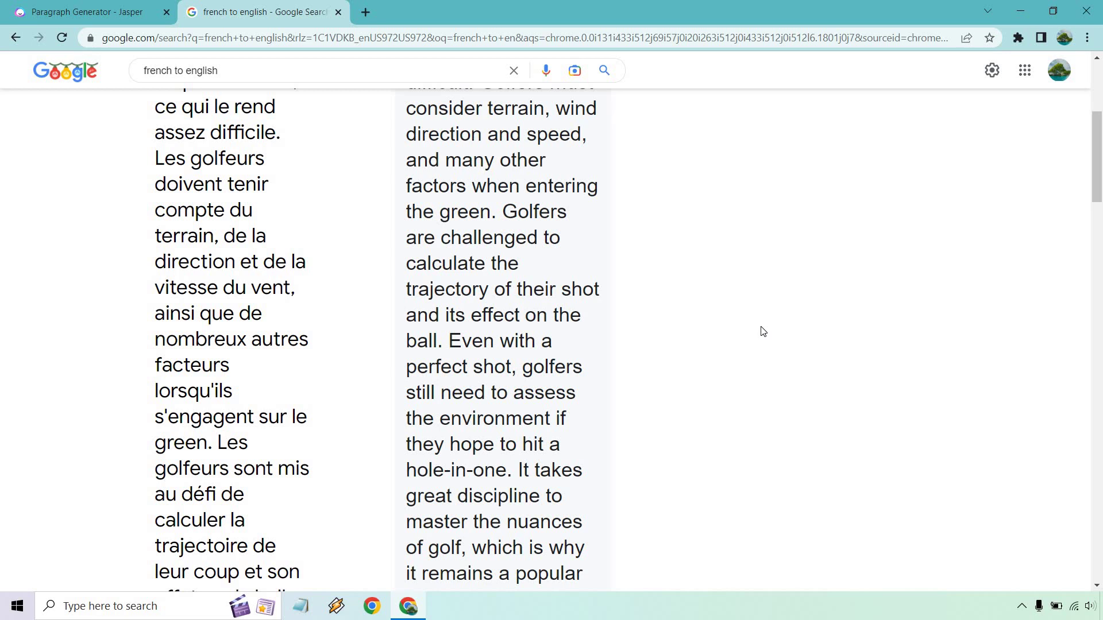
{"action": "scroll", "coordinate": [756, 321], "scroll_direction": "down", "scroll_amount": 1}
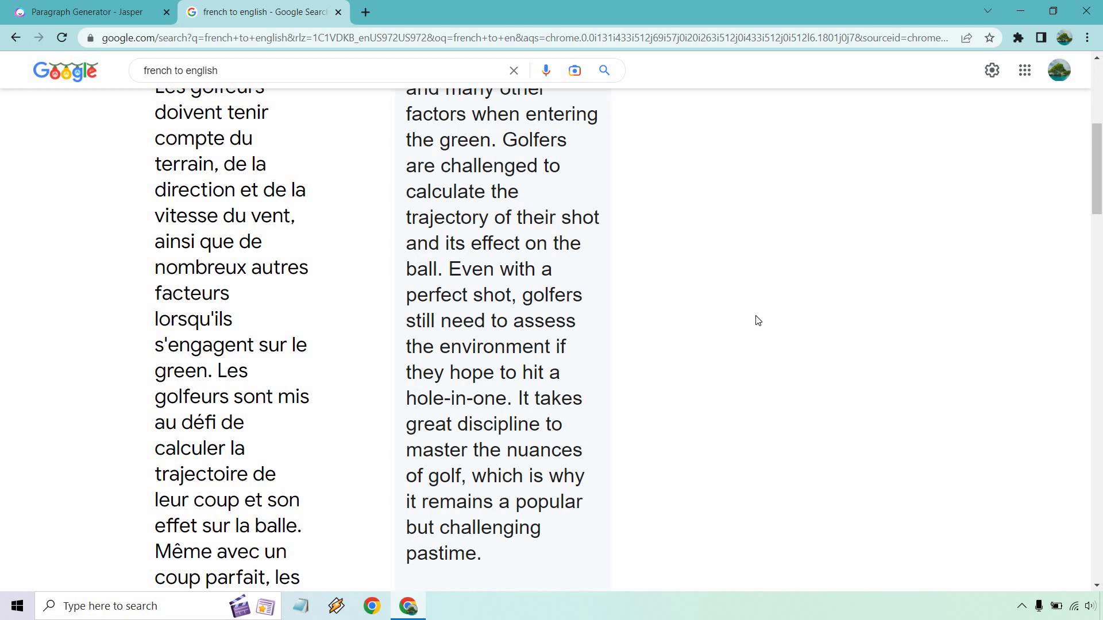
{"action": "scroll", "coordinate": [758, 320], "scroll_direction": "down", "scroll_amount": 1}
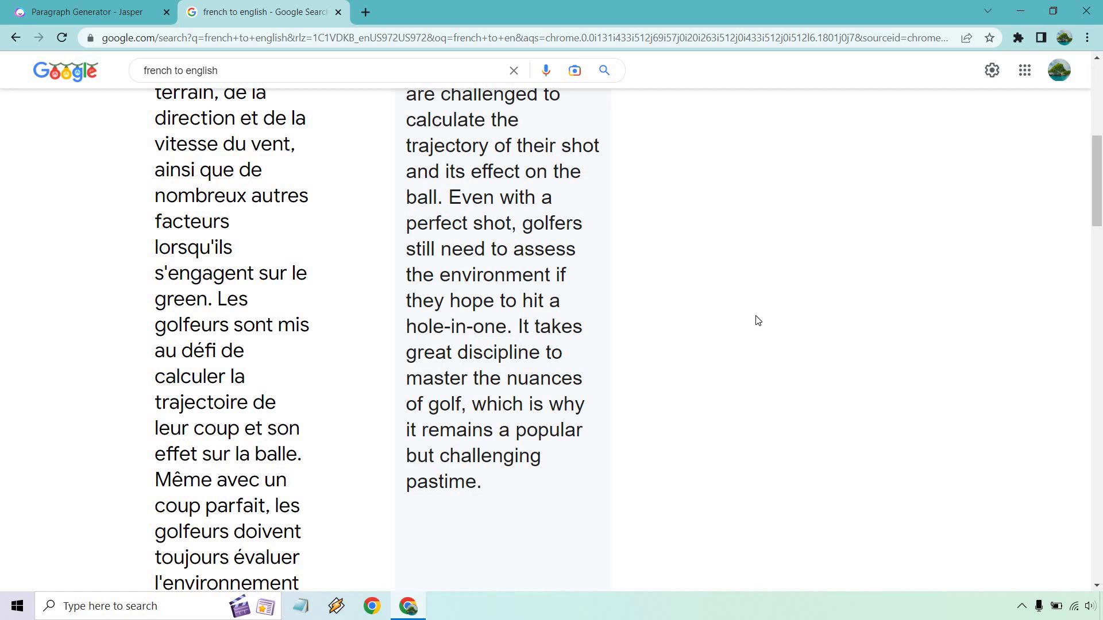
{"action": "scroll", "coordinate": [758, 320], "scroll_direction": "up", "scroll_amount": 3}
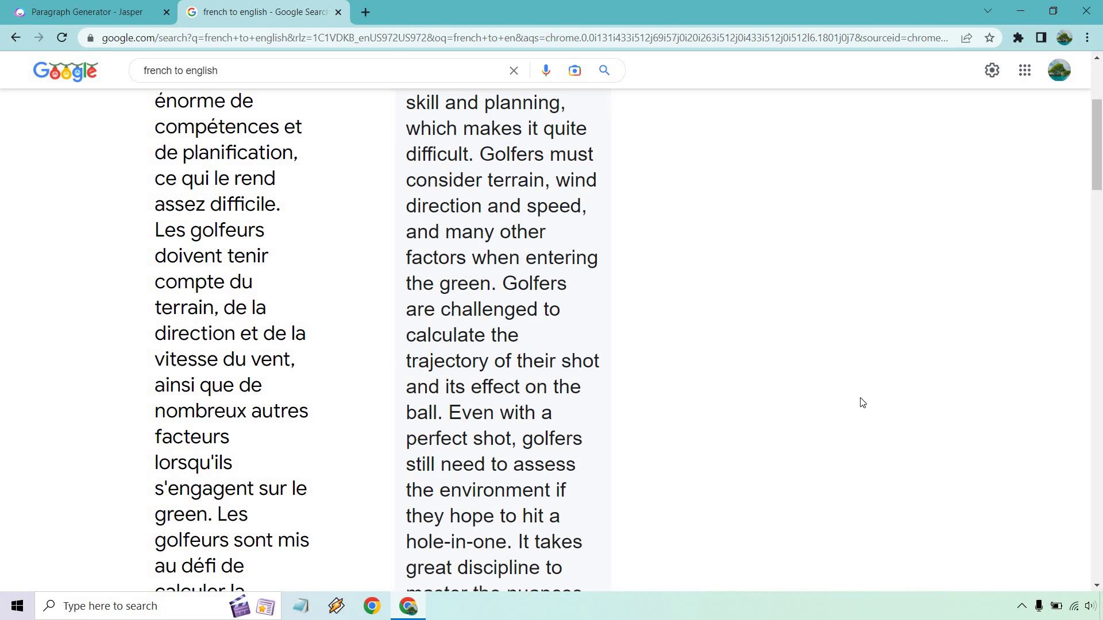
{"action": "scroll", "coordinate": [862, 419], "scroll_direction": "up", "scroll_amount": 1}
{"action": "scroll", "coordinate": [864, 431], "scroll_direction": "up", "scroll_amount": 2}
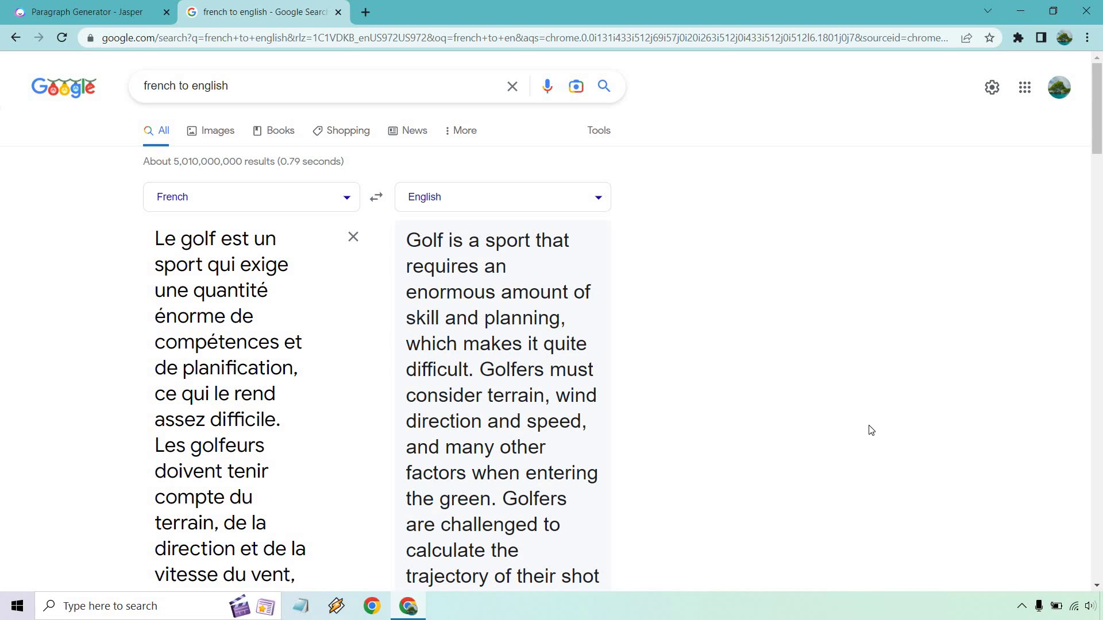
Return to Jasper's Paragraph Generator and confirm French remains the output language
{"action": "left_click", "coordinate": [62, 8]}
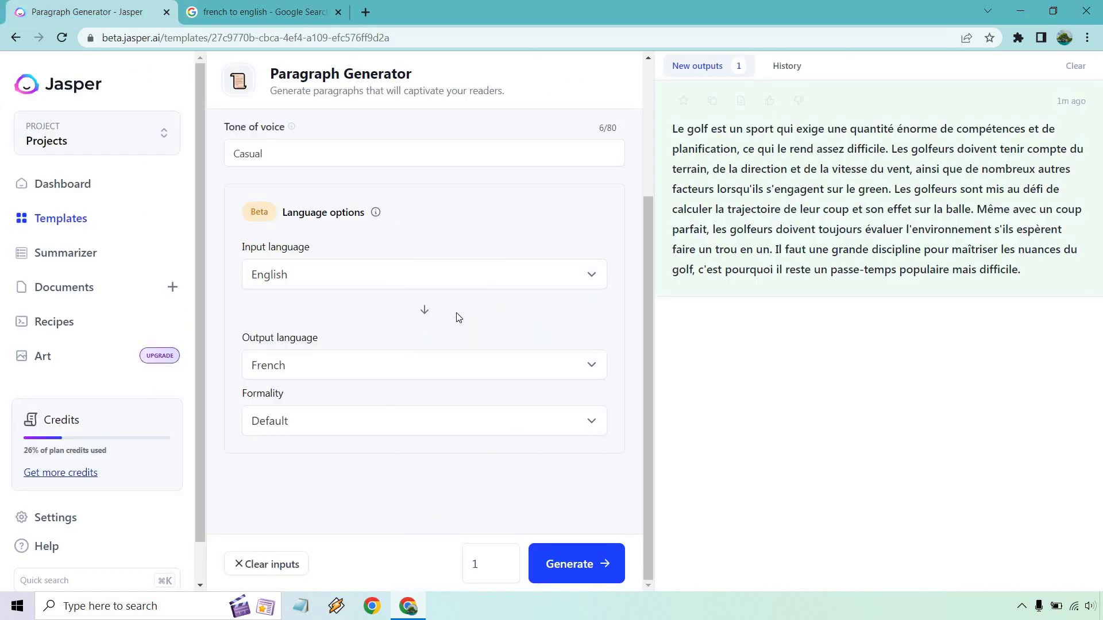
{"action": "left_click", "coordinate": [499, 370]}
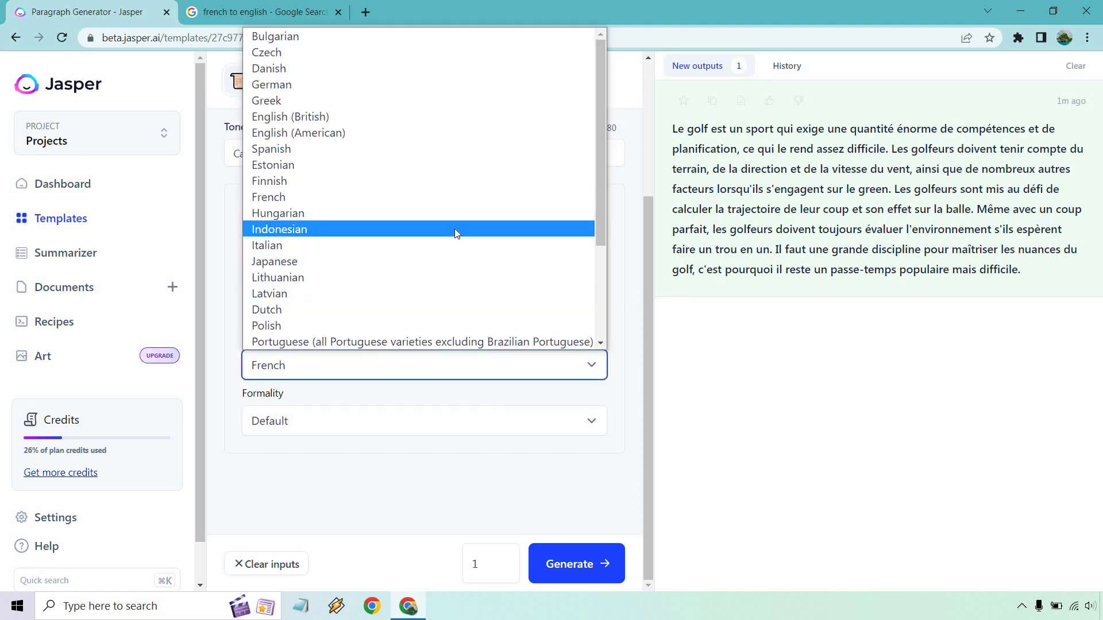
{"action": "scroll", "coordinate": [454, 228], "scroll_direction": "down", "scroll_amount": 3}
{"action": "scroll", "coordinate": [454, 229], "scroll_direction": "up", "scroll_amount": 3}
{"action": "scroll", "coordinate": [455, 229], "scroll_direction": "down", "scroll_amount": 3}
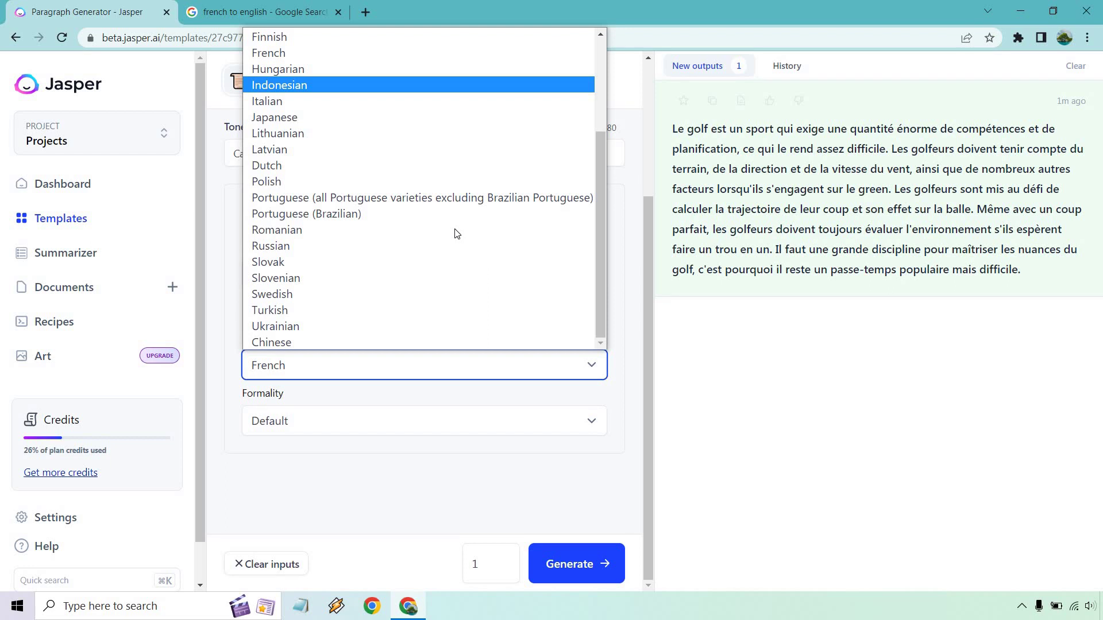
{"action": "scroll", "coordinate": [455, 229], "scroll_direction": "up", "scroll_amount": 3}
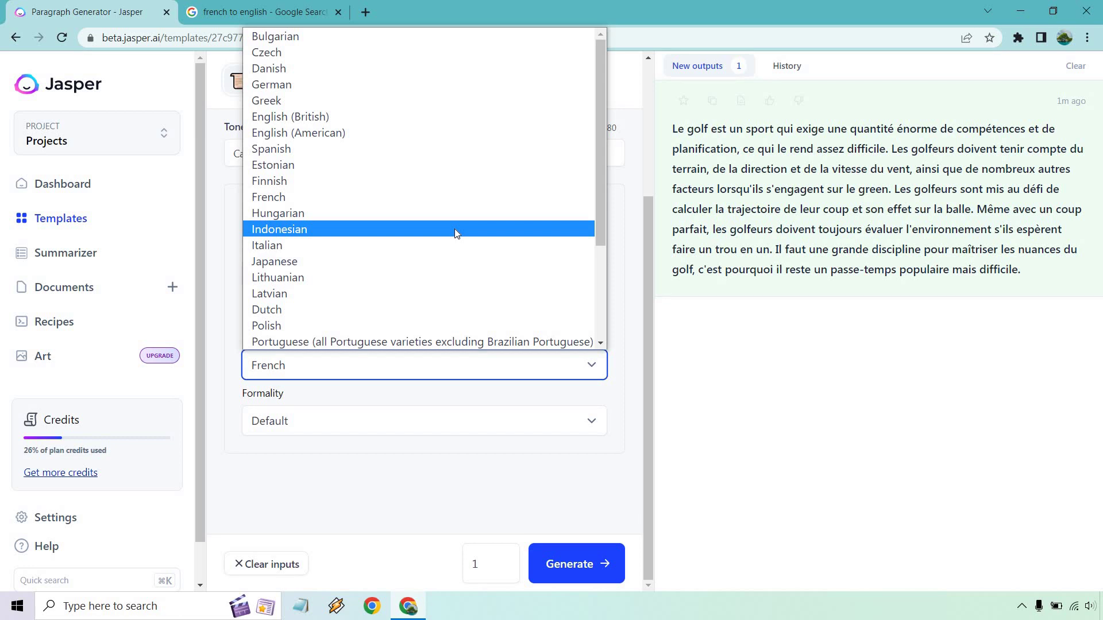
{"action": "left_click", "coordinate": [633, 231]}
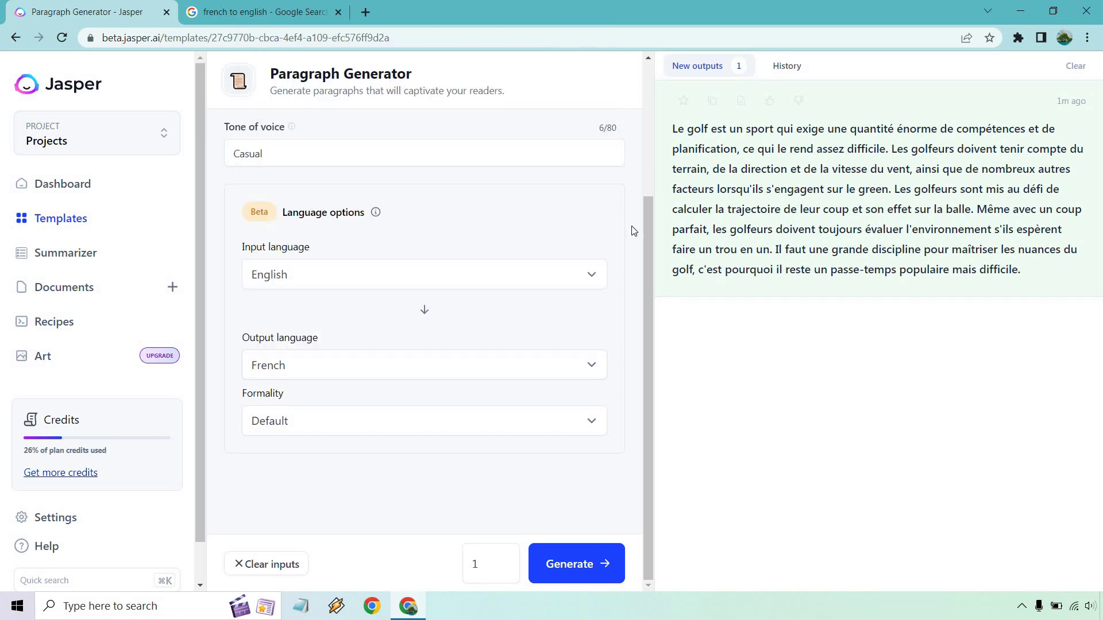